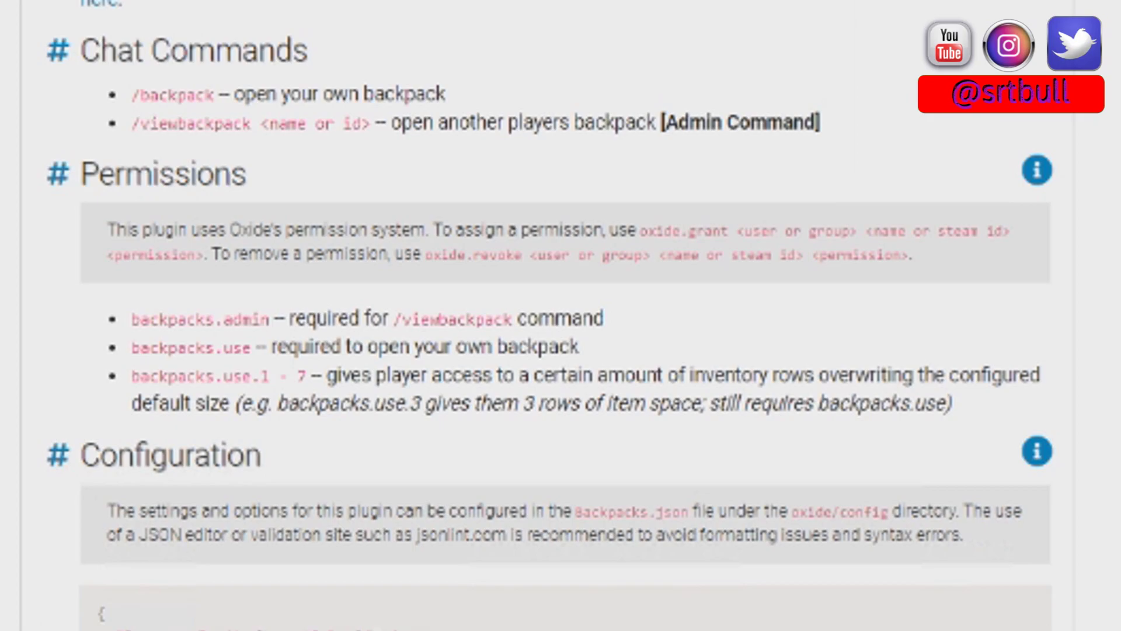
Deactivate the ESP with the /radar chat command and try to open the backpack with /backpack.
{"action": "scroll", "coordinate": [560, 315], "scroll_direction": "down", "scroll_amount": 5}
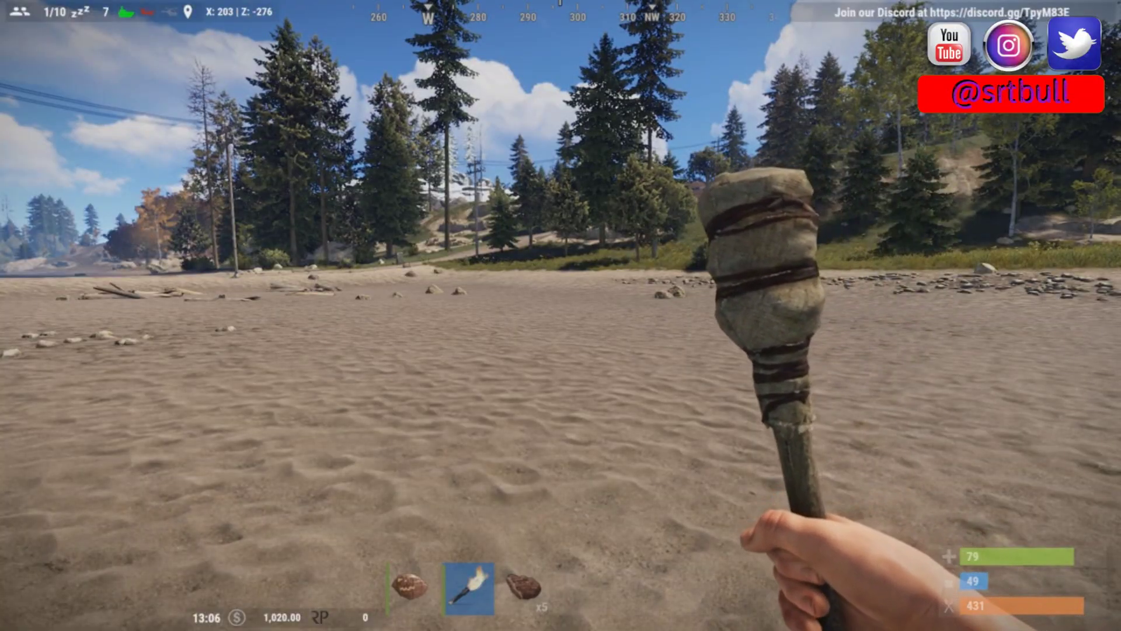
{"action": "key", "text": "Return"}
{"action": "type", "text": "/radar"}
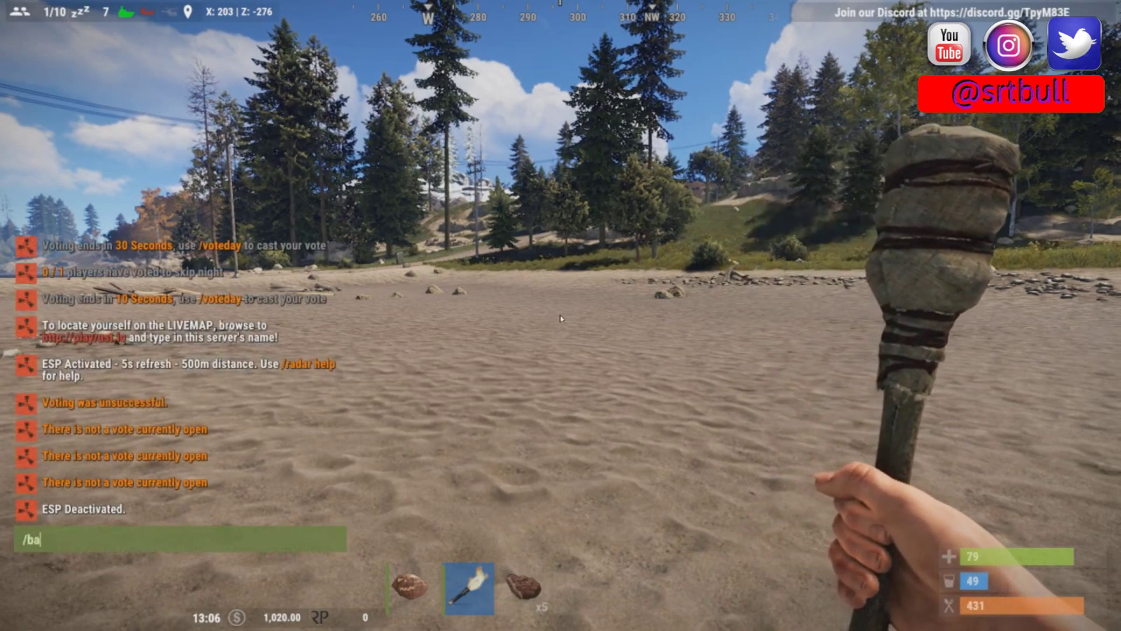
{"action": "key", "text": "Return"}
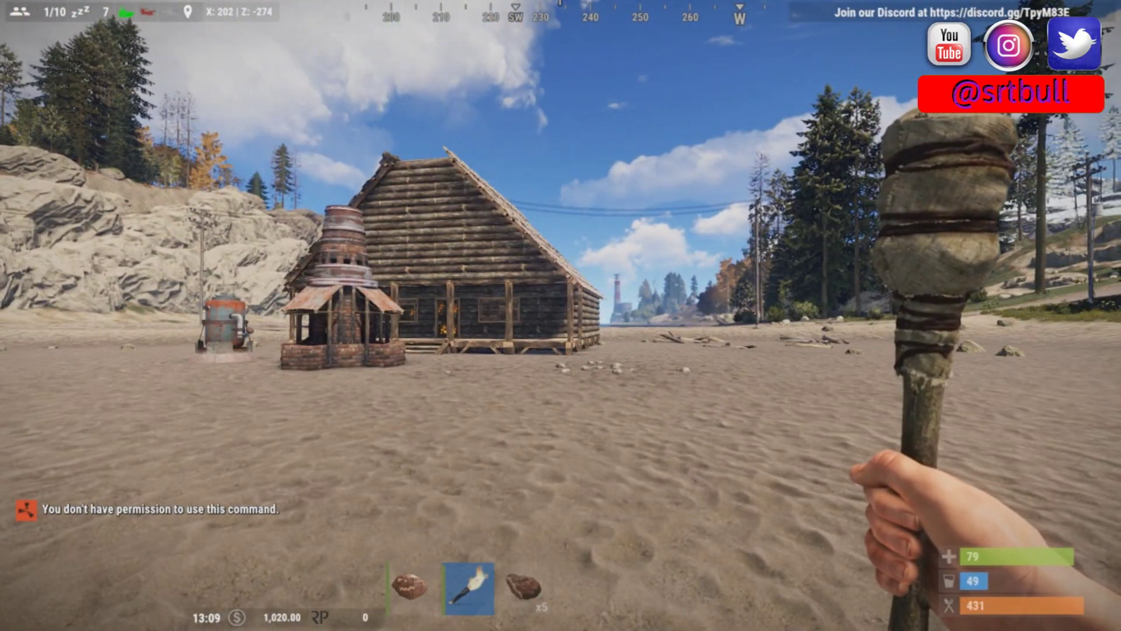
Open the admin menu with /admin and grant the default group the backpacks.use permission.
{"action": "key", "text": "Return"}
{"action": "type", "text": "/admin"}
{"action": "key", "text": "Return"}
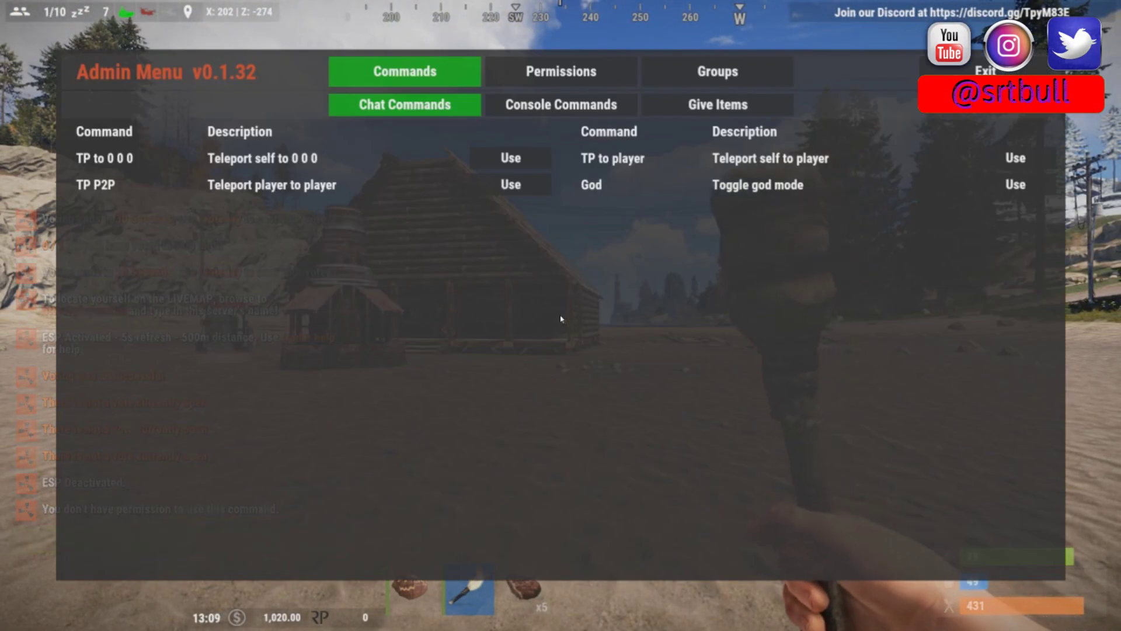
{"action": "left_click", "coordinate": [575, 78]}
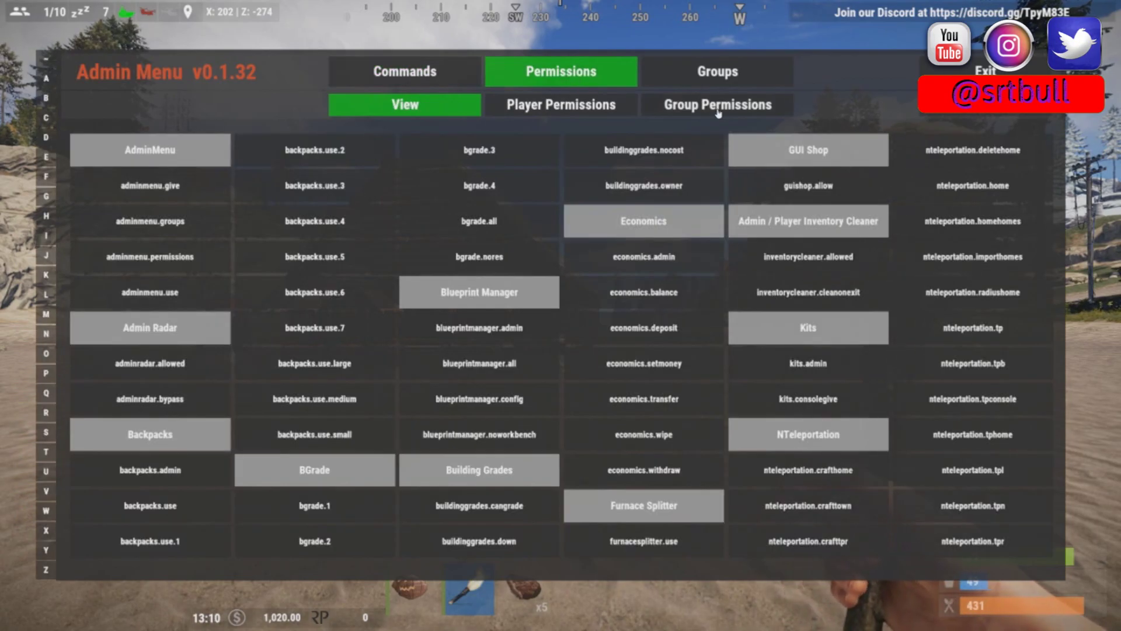
{"action": "left_click", "coordinate": [696, 110]}
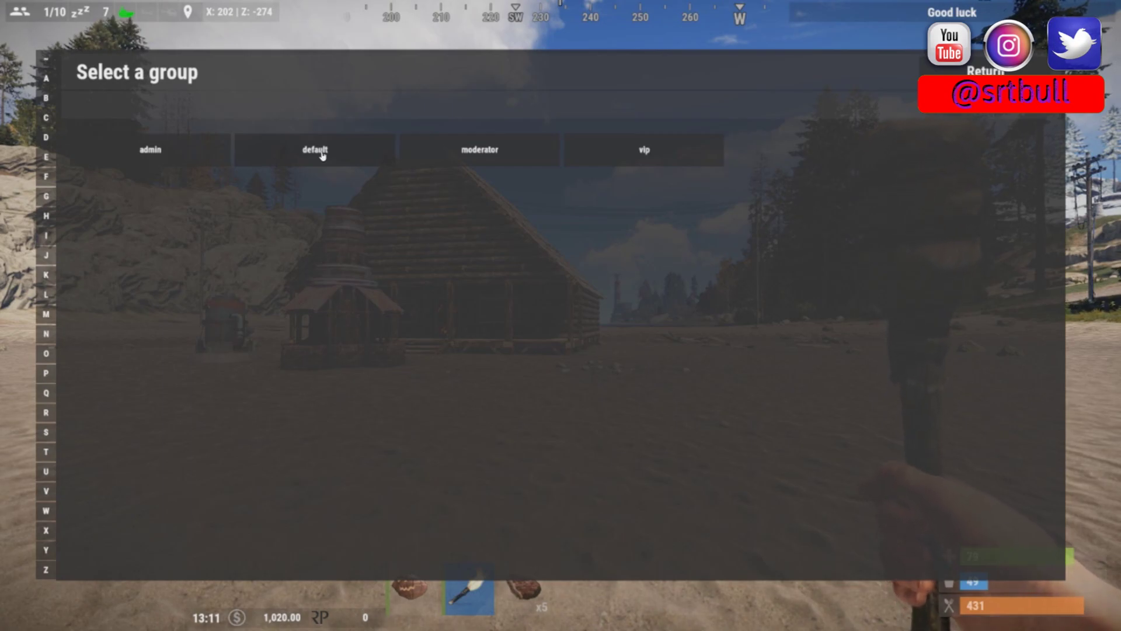
{"action": "left_click", "coordinate": [315, 153]}
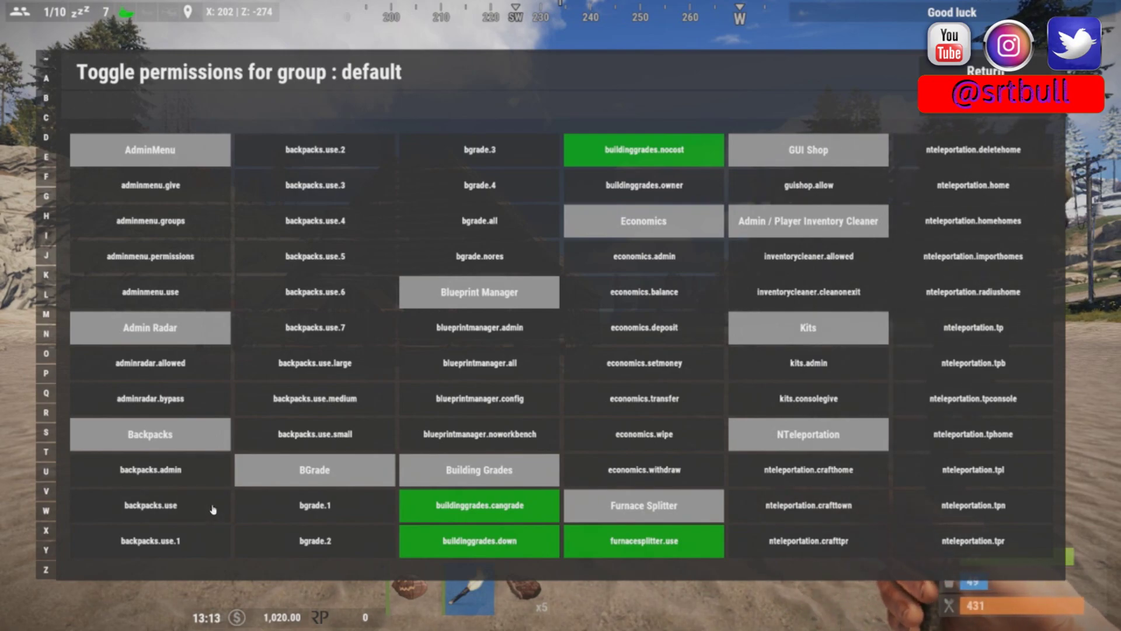
{"action": "left_click", "coordinate": [153, 507]}
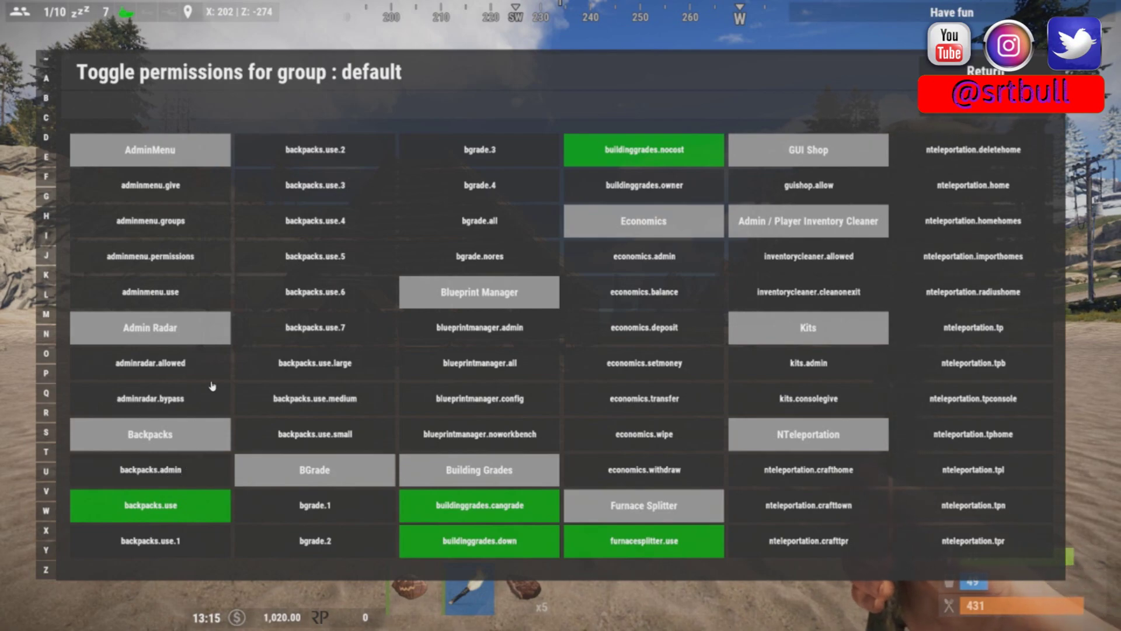
Grant the default group backpacks.use.1 and open the backpack to check its usable rows.
{"action": "left_click", "coordinate": [175, 537]}
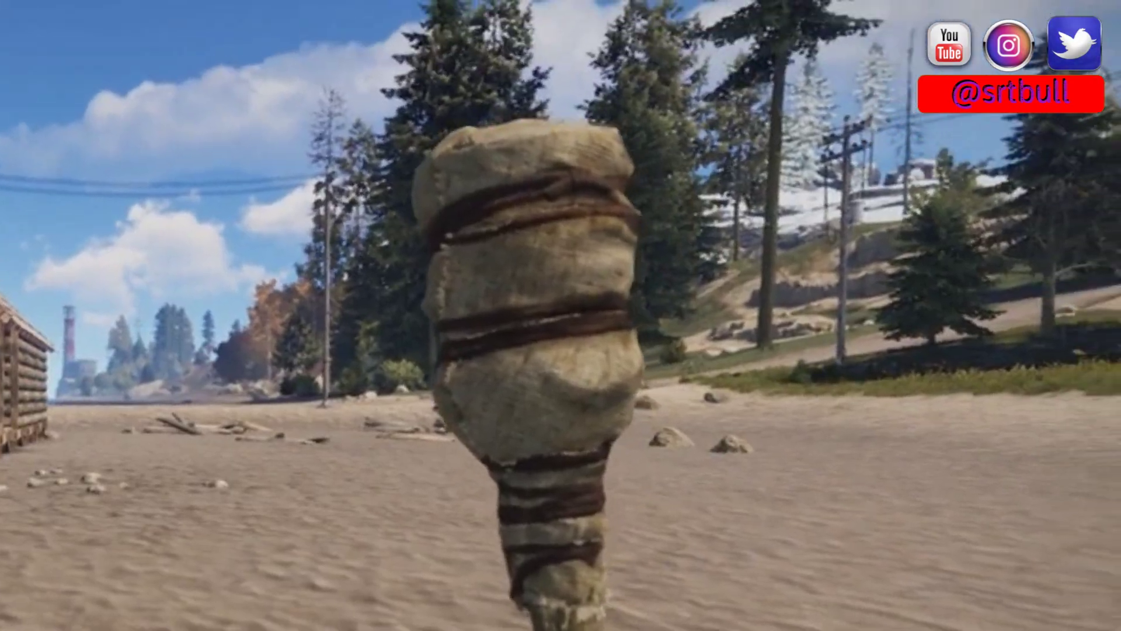
{"action": "key", "text": "e"}
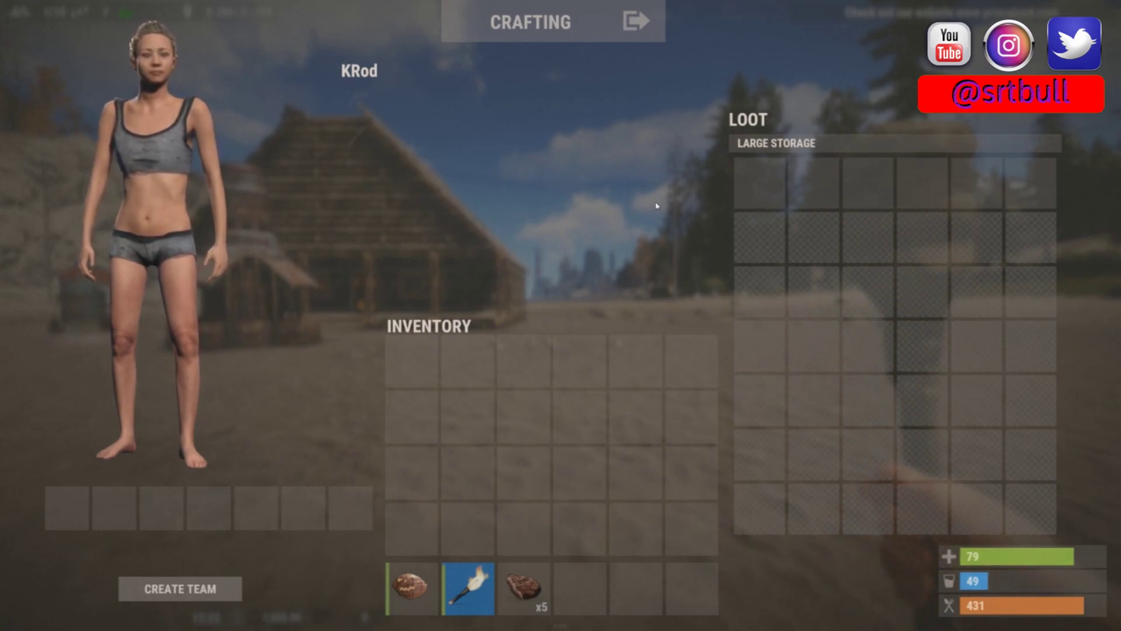
{"action": "key", "text": "Tab"}
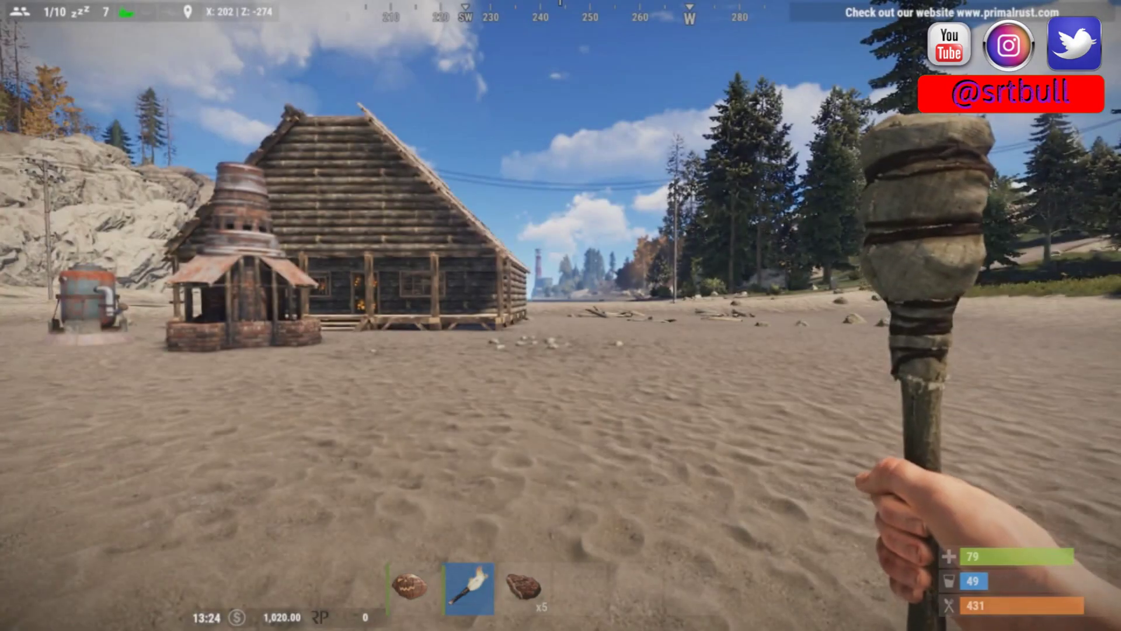
Replace the default group's backpacks.use.1 permission with backpacks.use.2 and check the backpack's usable rows.
{"action": "key", "text": "p"}
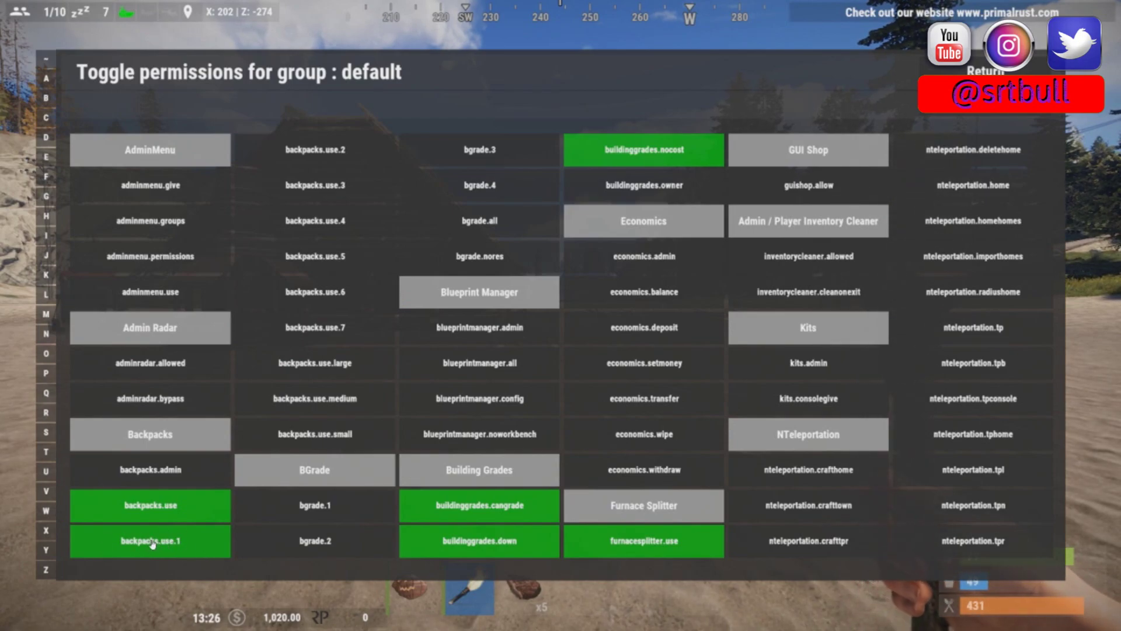
{"action": "left_click", "coordinate": [151, 544]}
{"action": "left_click", "coordinate": [335, 153]}
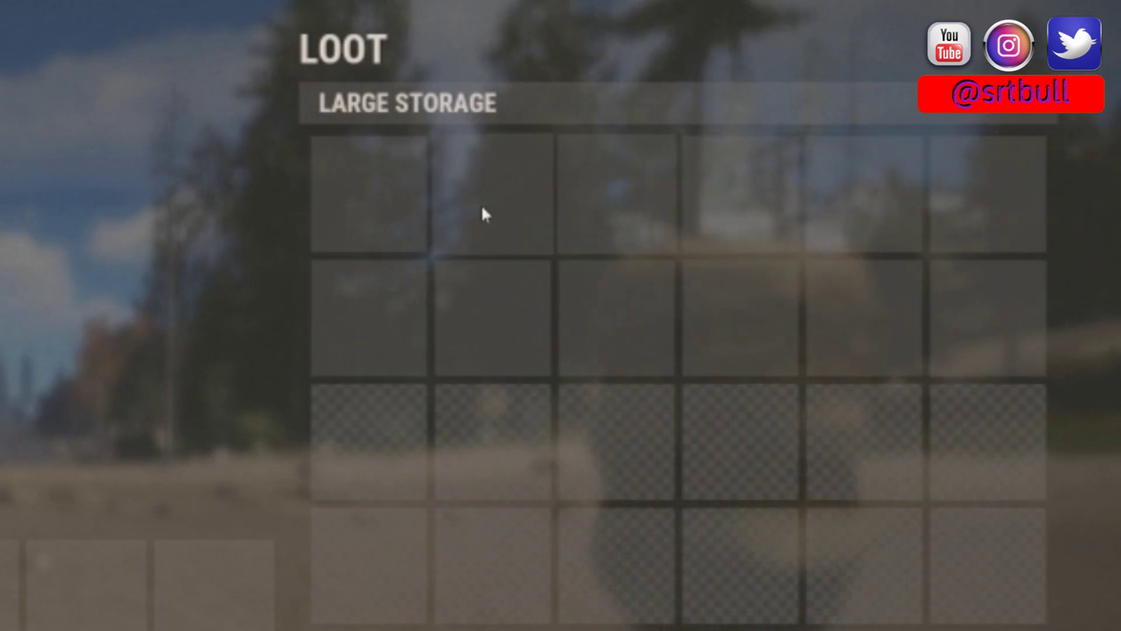
{"action": "key", "text": "Tab"}
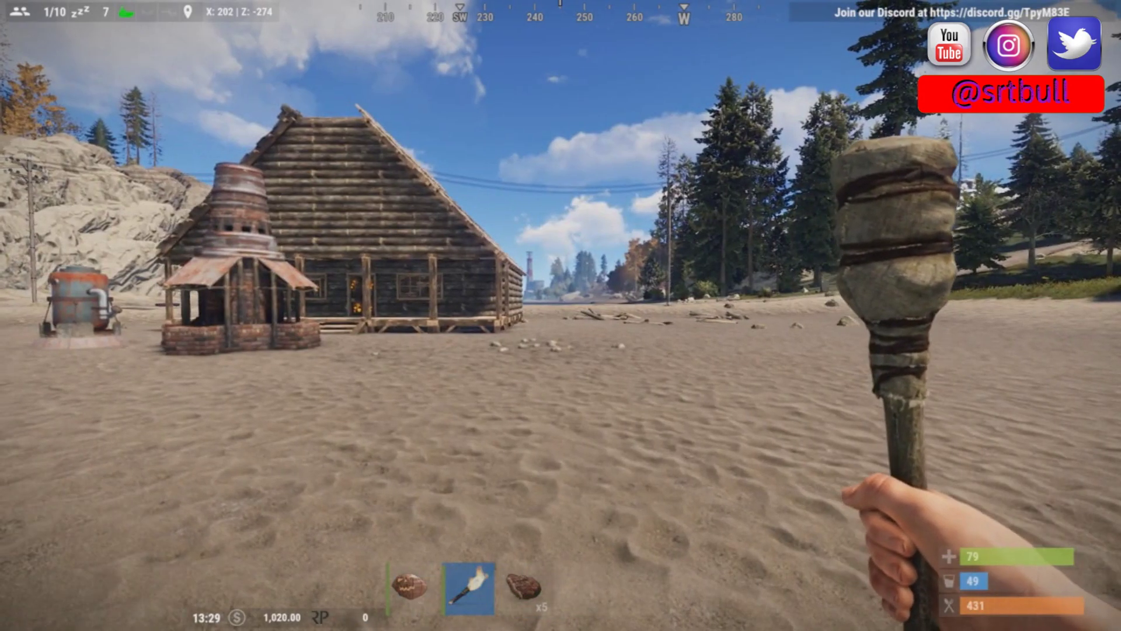
Grant the default group backpacks.use.7 and open the backpack with the /backpack chat command.
{"action": "key", "text": "Return"}
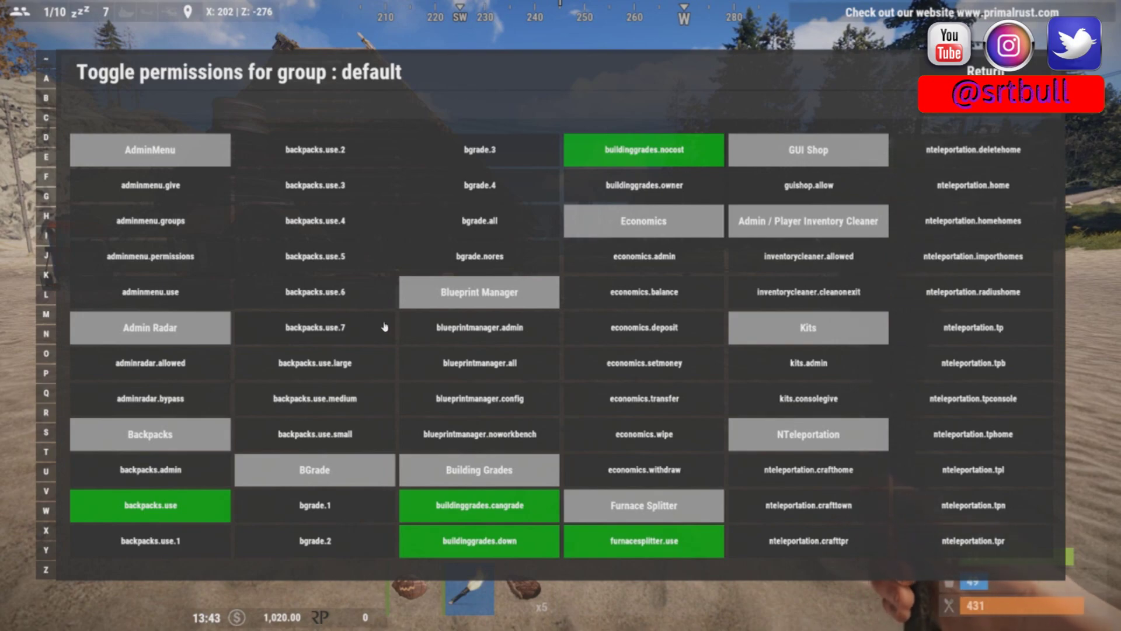
{"action": "left_click", "coordinate": [299, 330]}
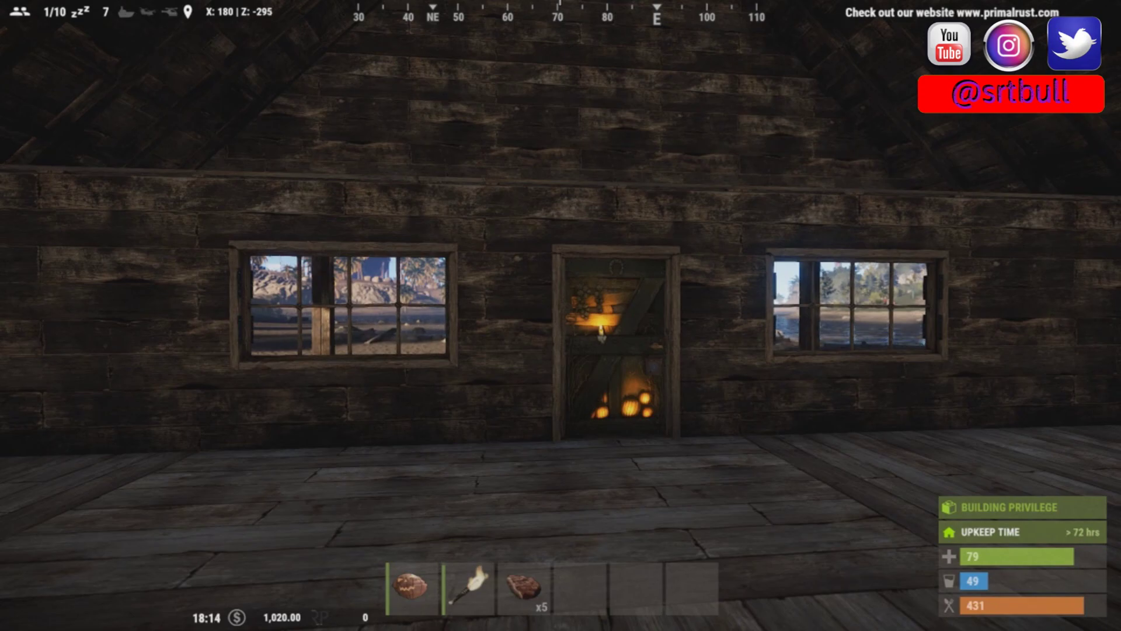
{"action": "key", "text": "Return"}
{"action": "type", "text": "/backpack"}
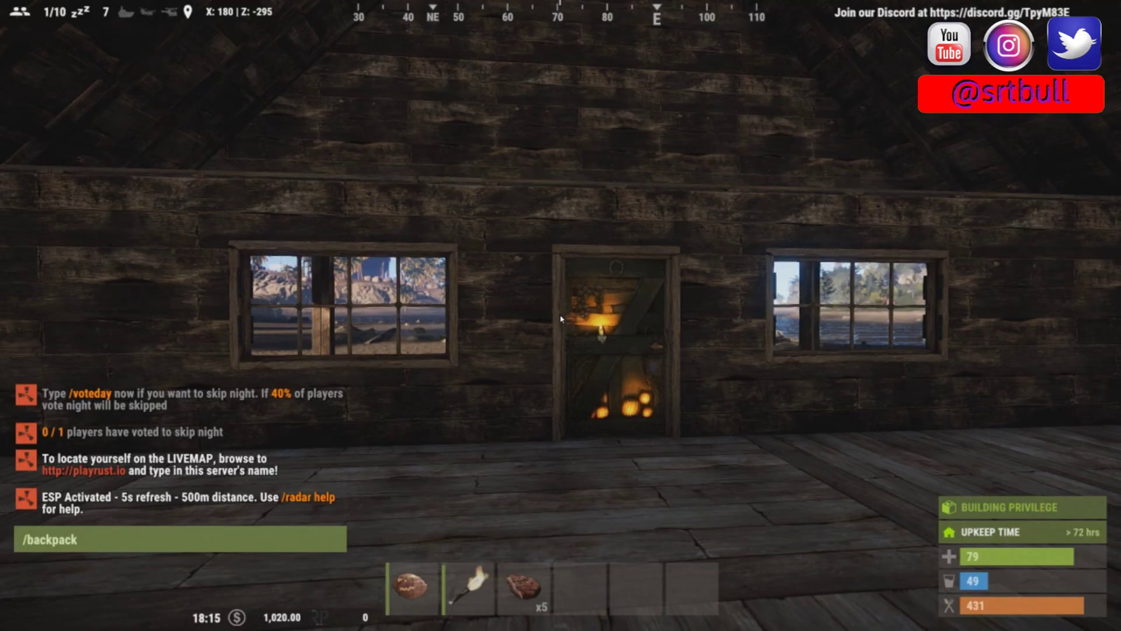
{"action": "key", "text": "Return"}
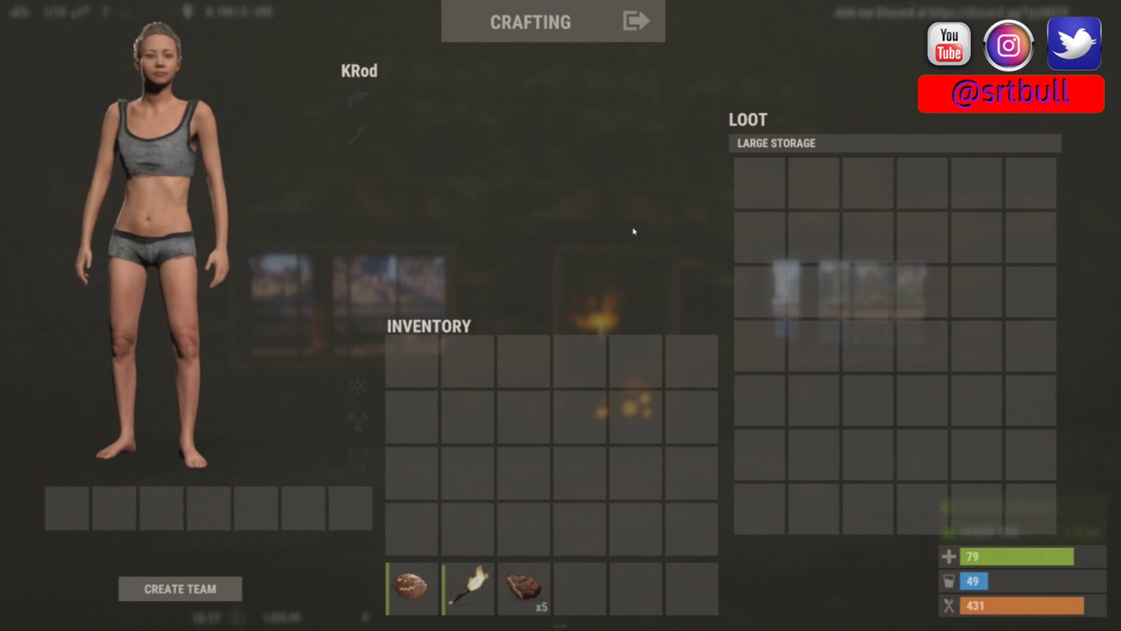
Enter the console command "bind b backpack.open" to assign a backpack hotkey.
{"action": "key", "text": "F1"}
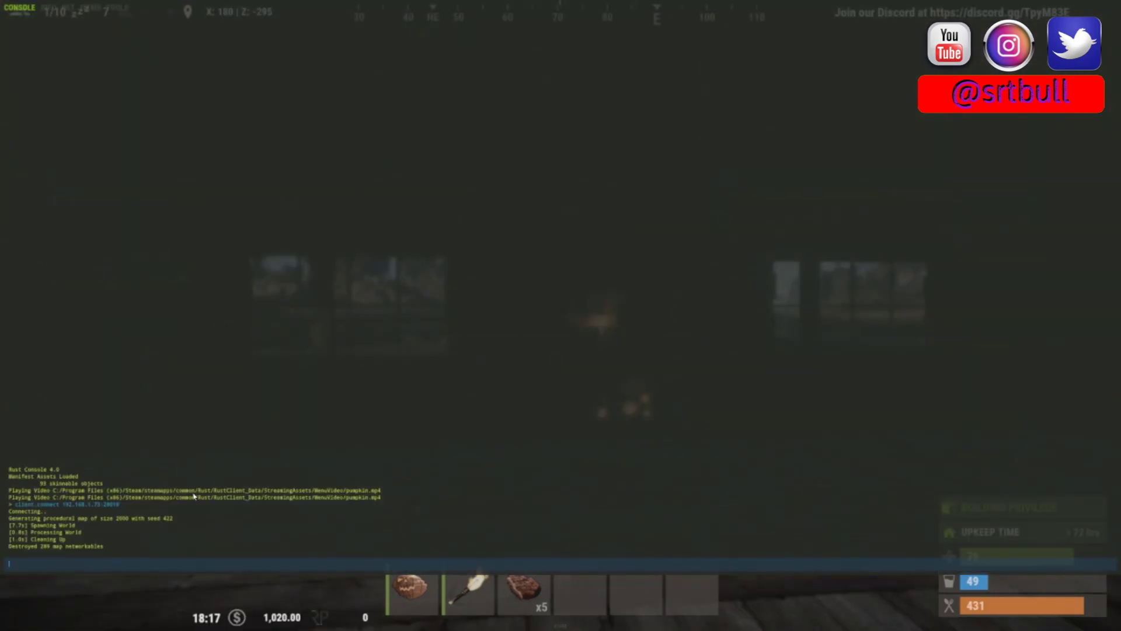
{"action": "type", "text": "bind b"}
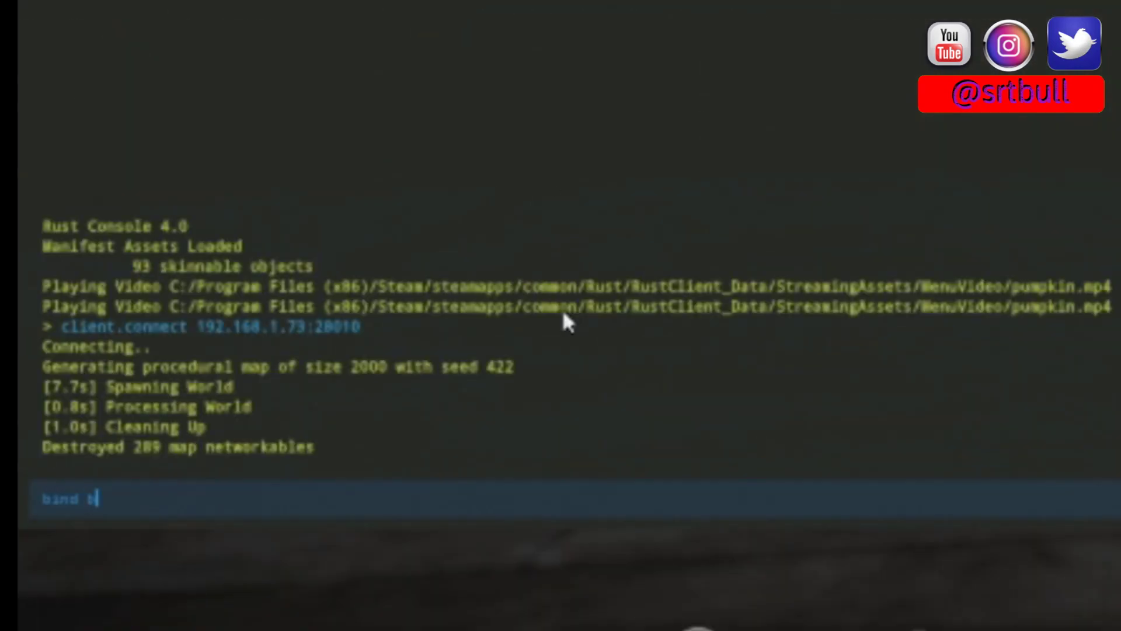
{"action": "type", "text": " backpack"}
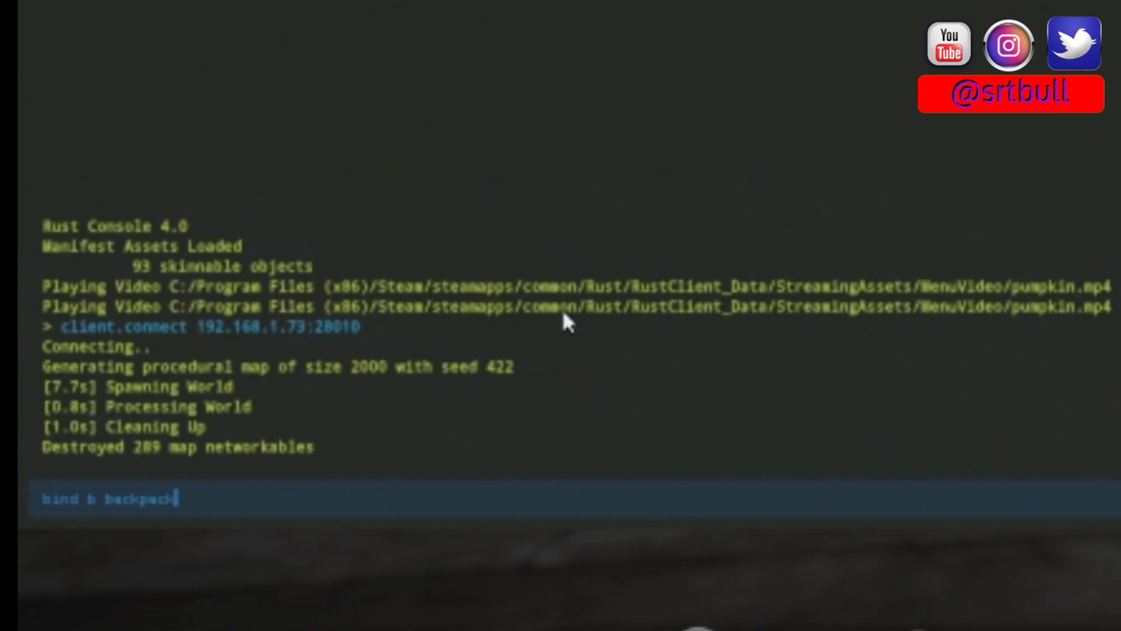
{"action": "type", "text": ".open"}
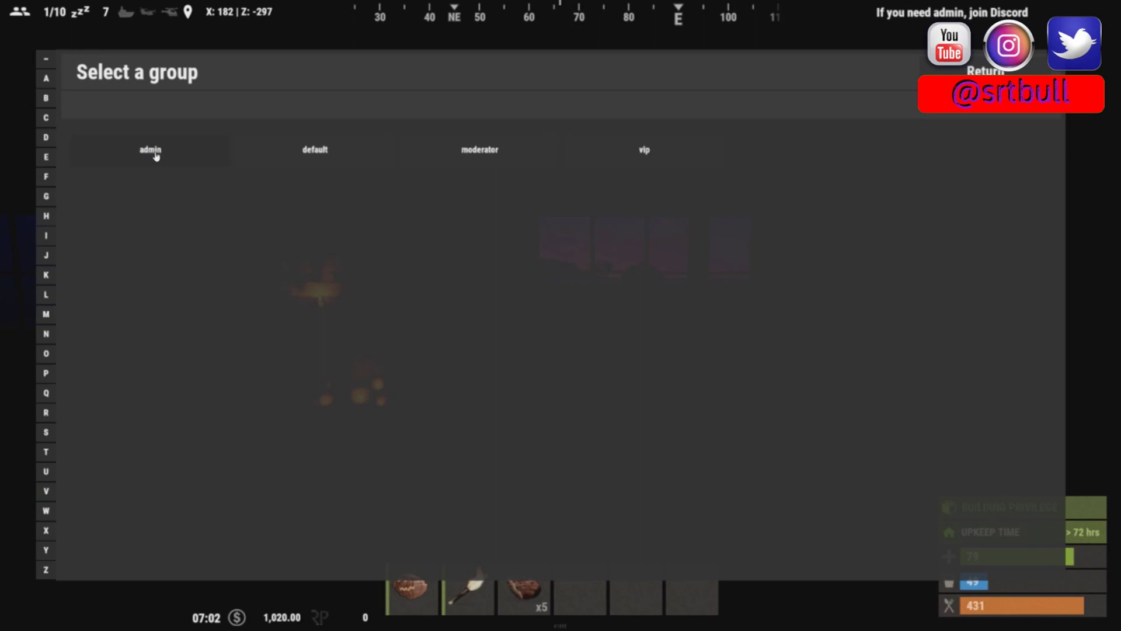
Grant the admin group backpacks.admin and write a /viewbackpack chat command with the placeholder "players name".
{"action": "left_click", "coordinate": [157, 154]}
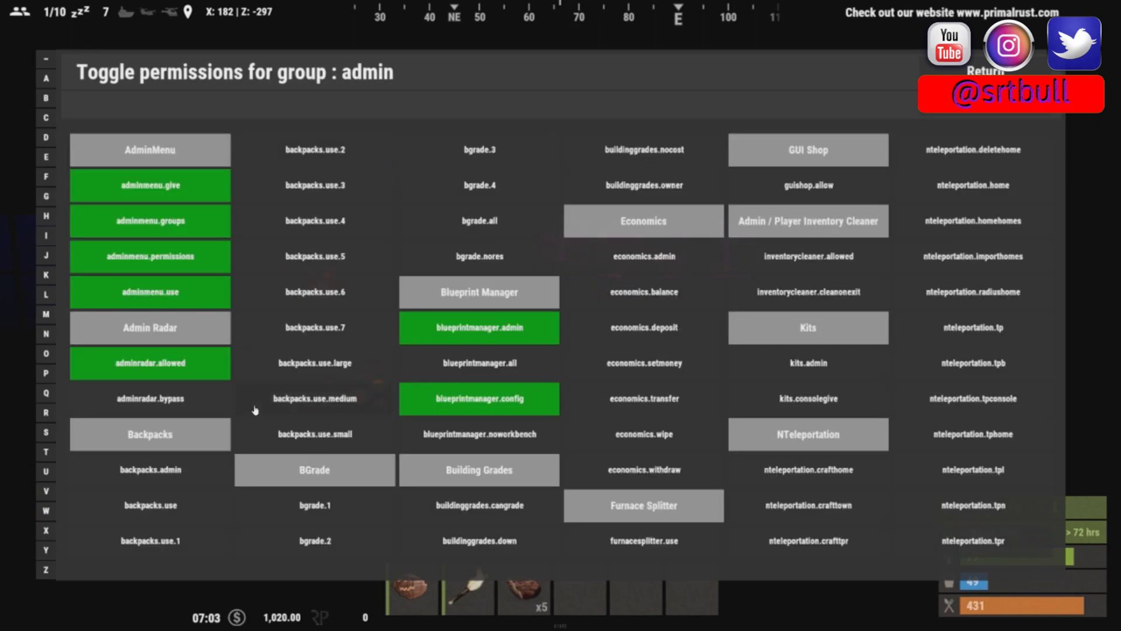
{"action": "left_click", "coordinate": [154, 470]}
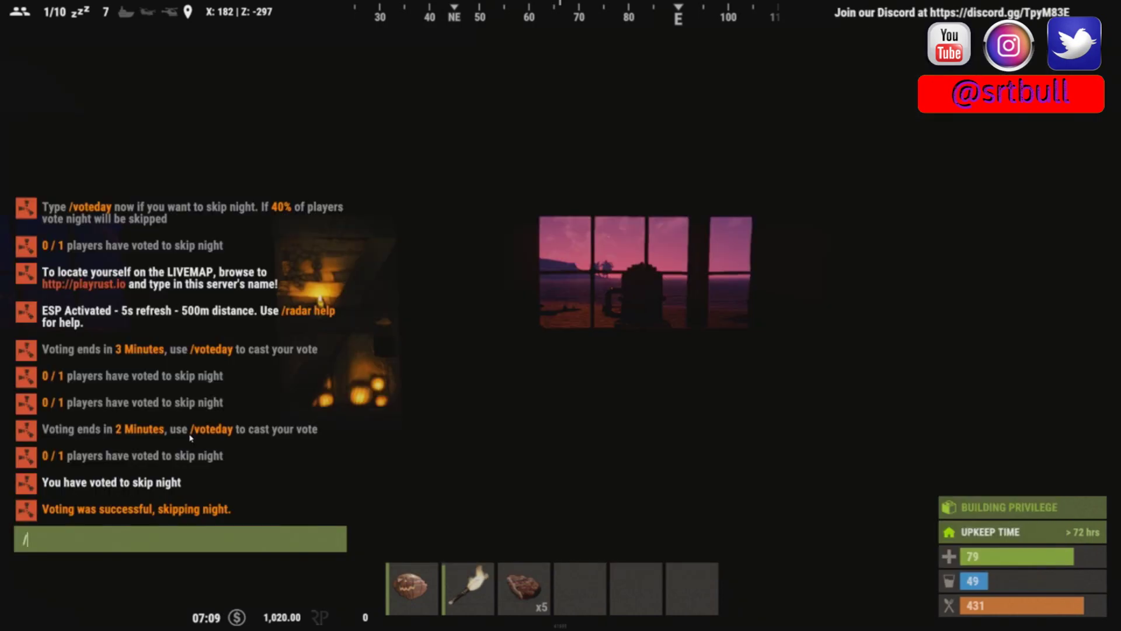
{"action": "type", "text": "viewbackpack ?"}
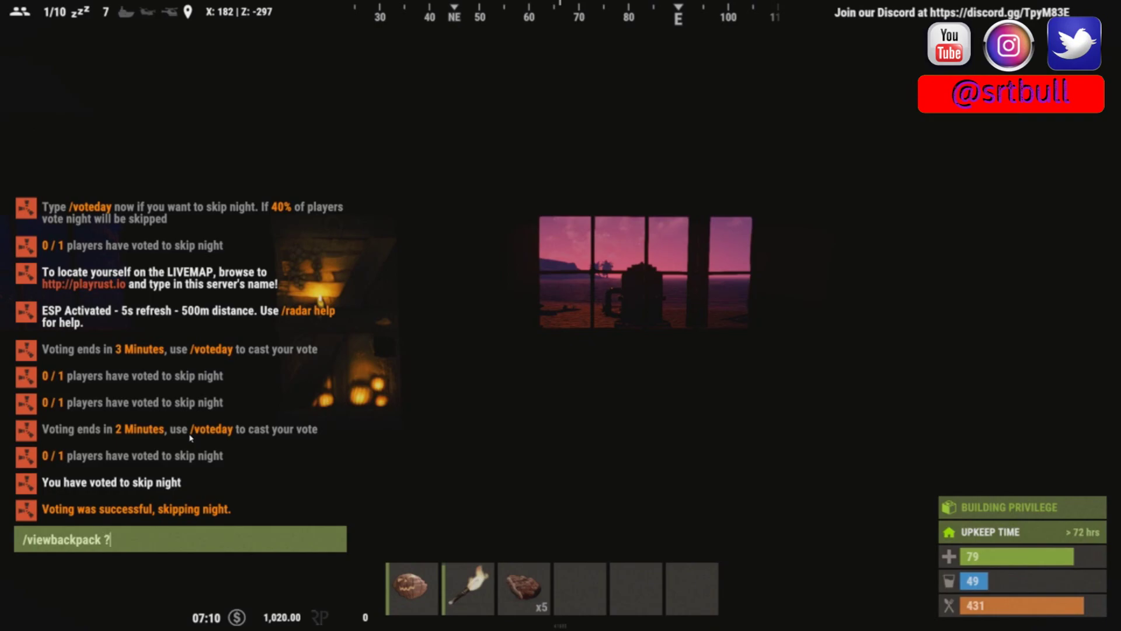
{"action": "type", "text": "players name\""}
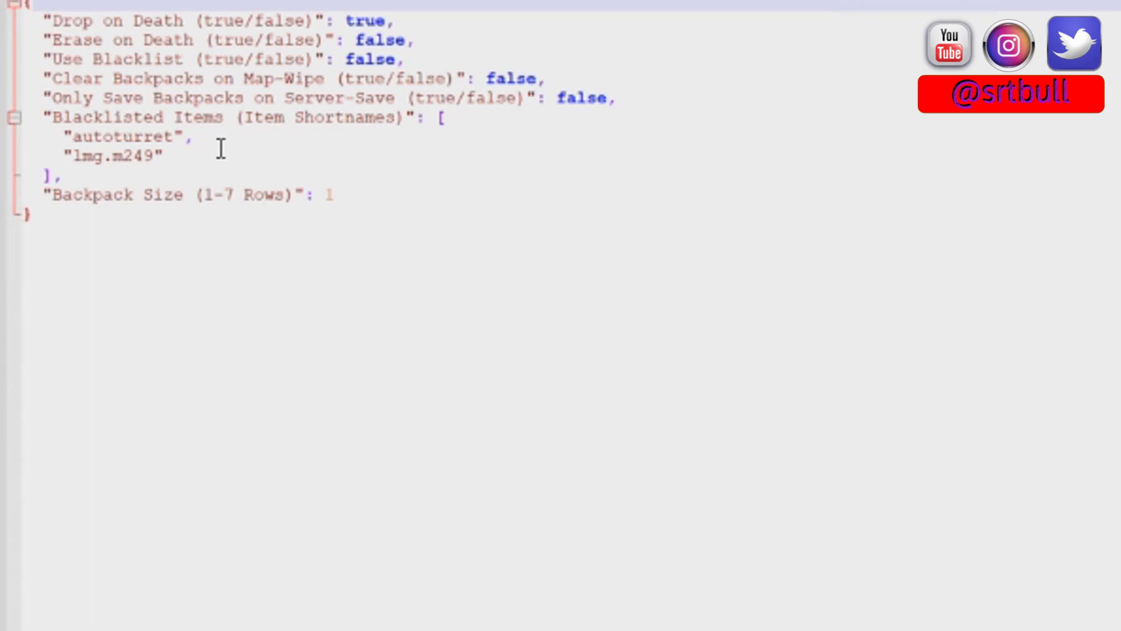
Highlight the Blacklisted Items setting with its autoturret and lmg.m249 entries in the backpack configuration file.
{"action": "left_click_drag", "start_coordinate": [165, 156], "coordinate": [63, 117]}
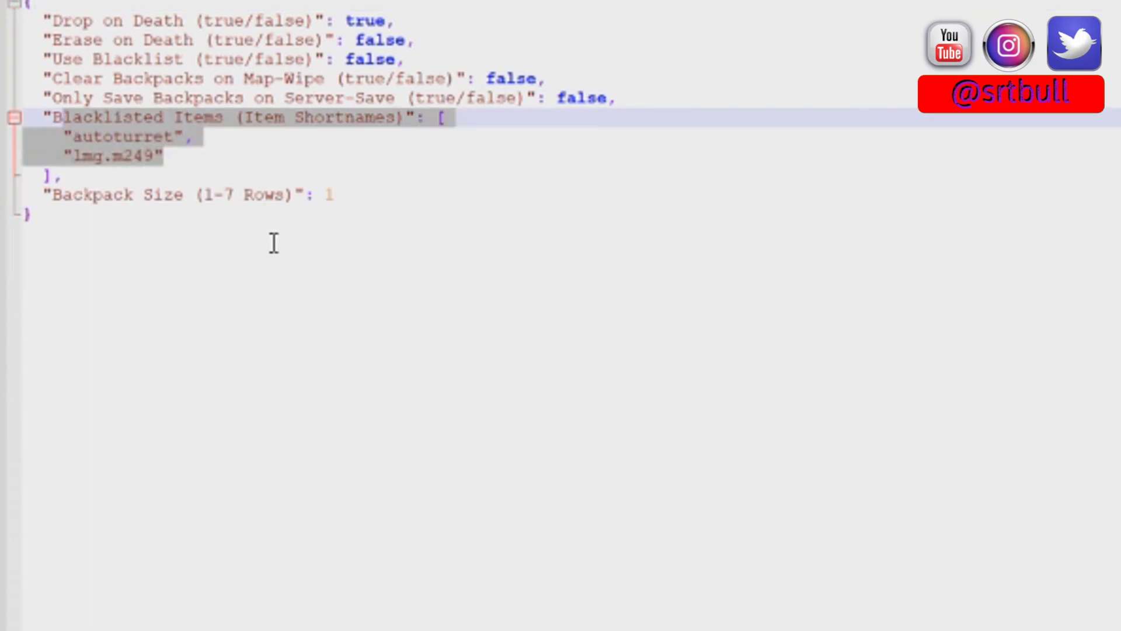